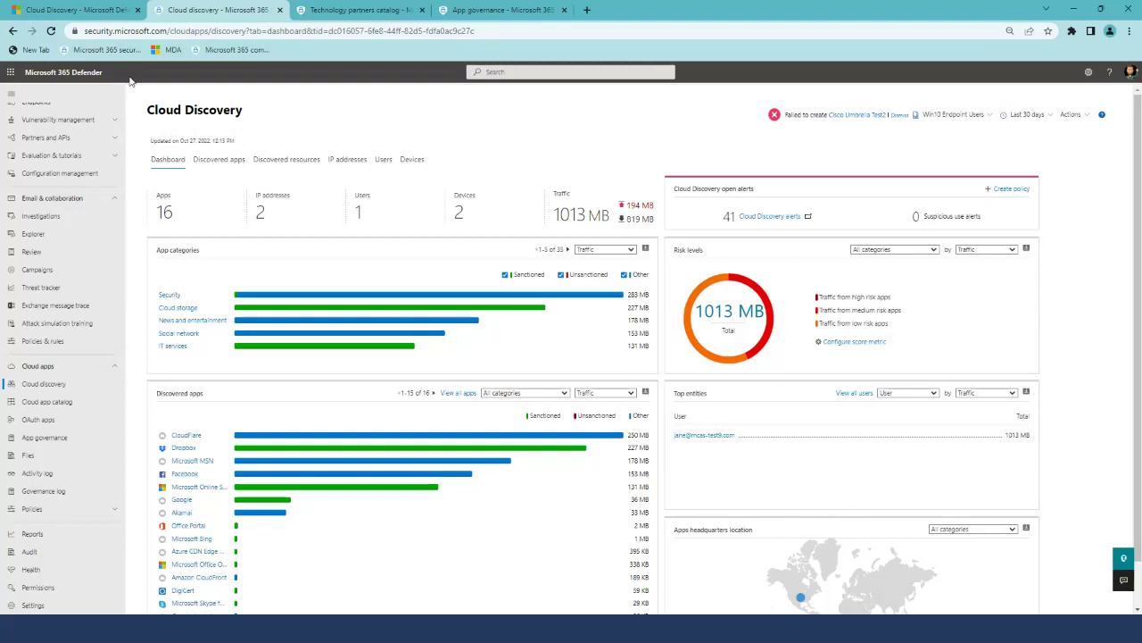
Glance at the standalone Defender for Cloud Apps tab, then list Cloud Discovery's 16 discovered apps.
click(94, 11)
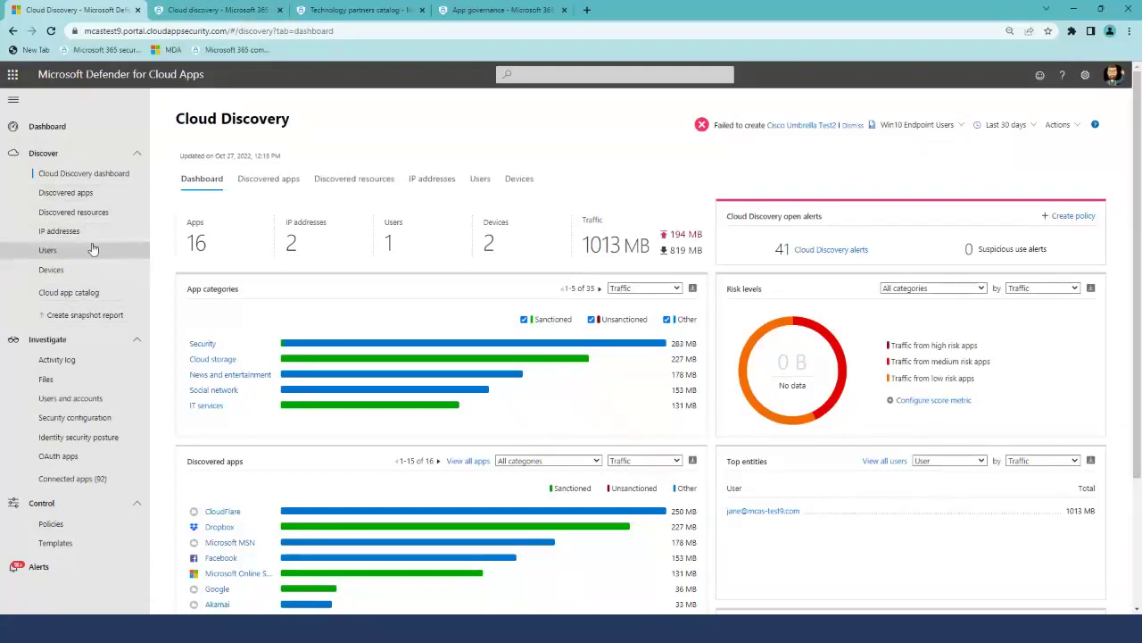
click(204, 11)
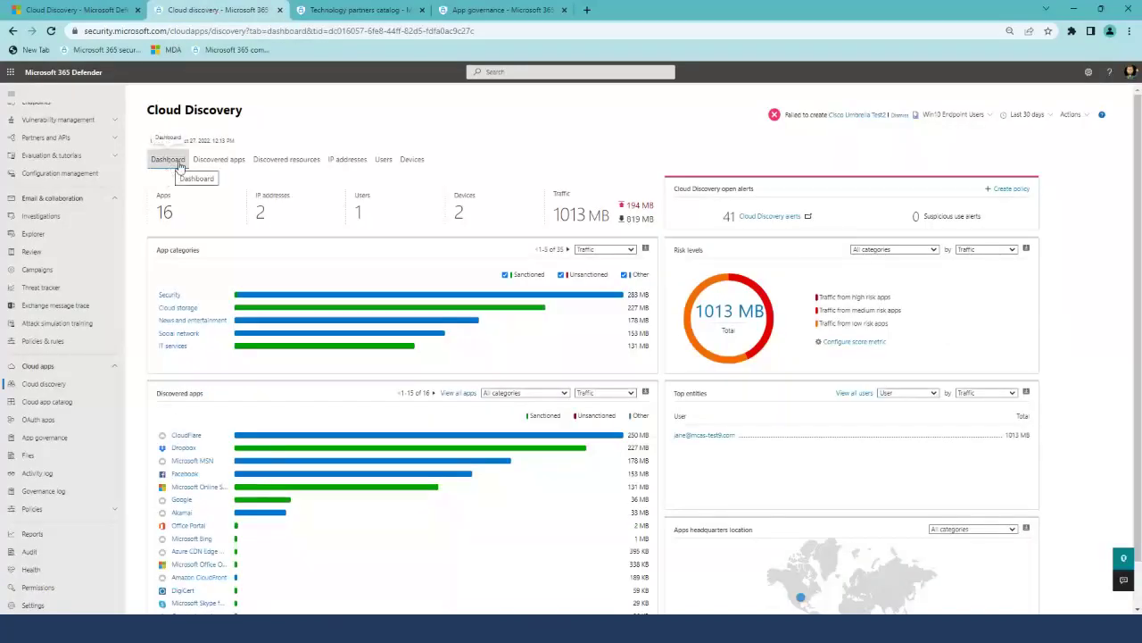
click(219, 158)
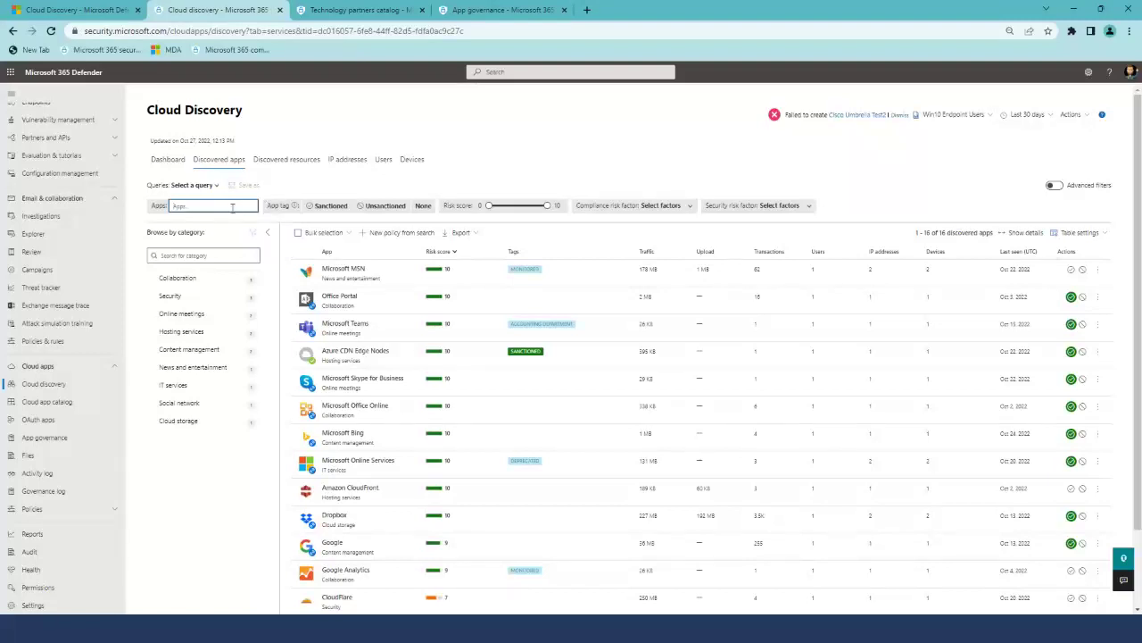
Visit the Cloud app catalog and Activity log, ending on the Files page of 1,000+ files.
click(56, 403)
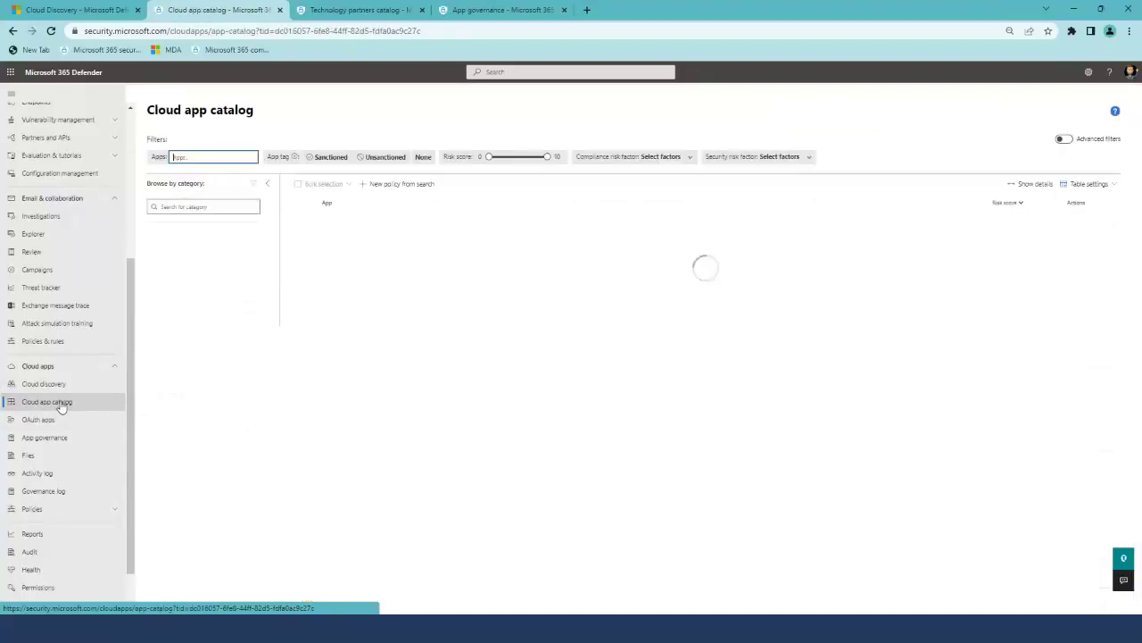
click(56, 474)
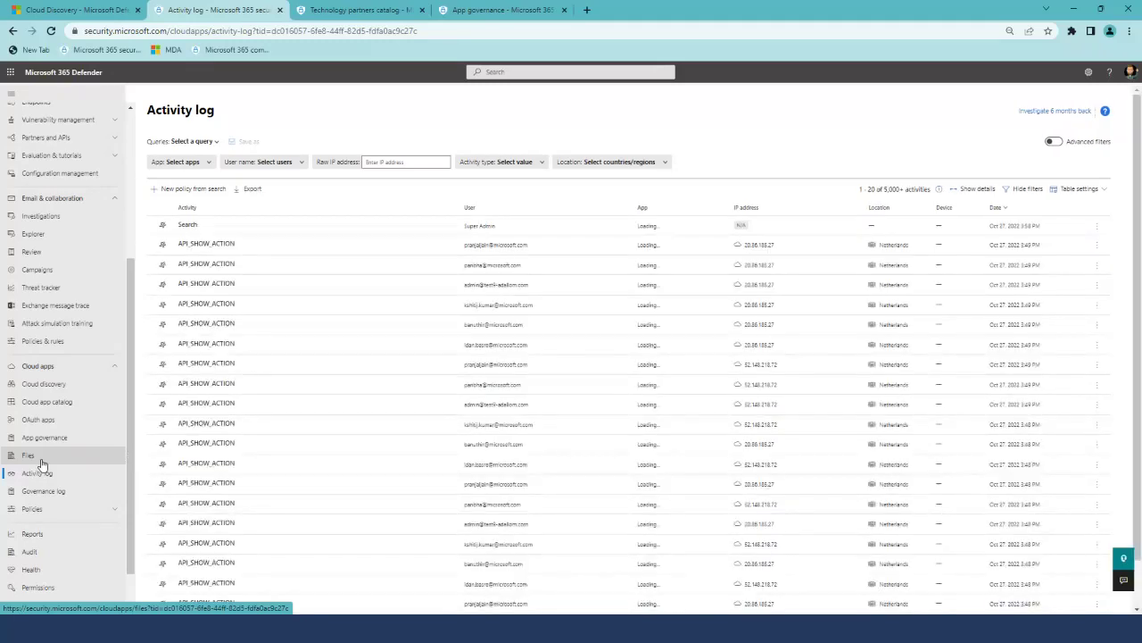
click(41, 463)
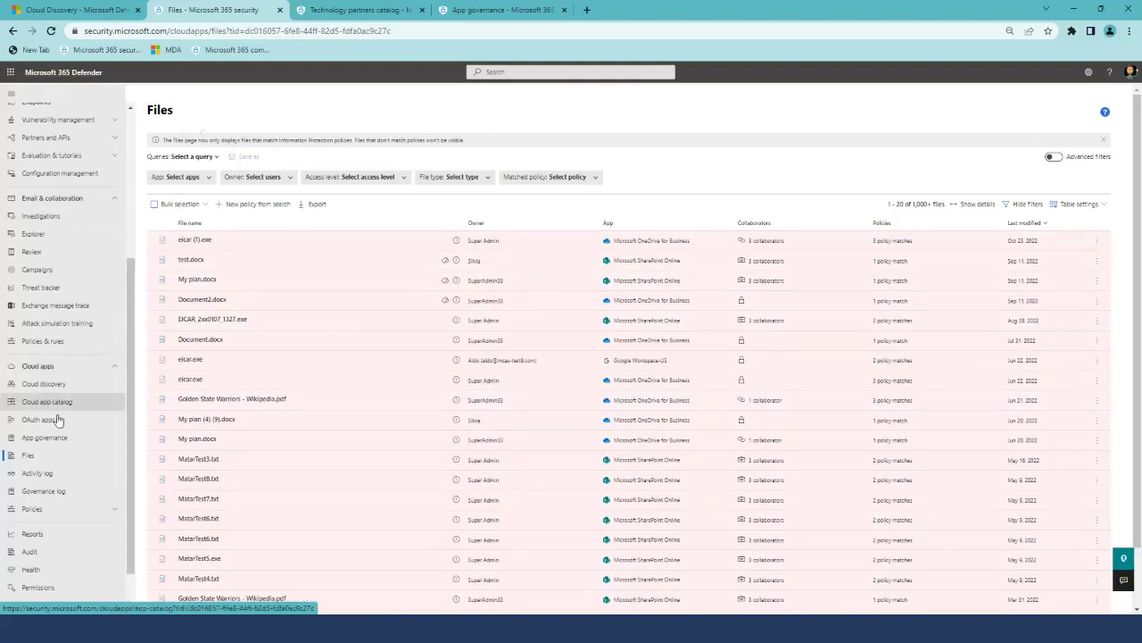
Open Policy management under Policies to list the 214 policies with severity and category.
click(99, 510)
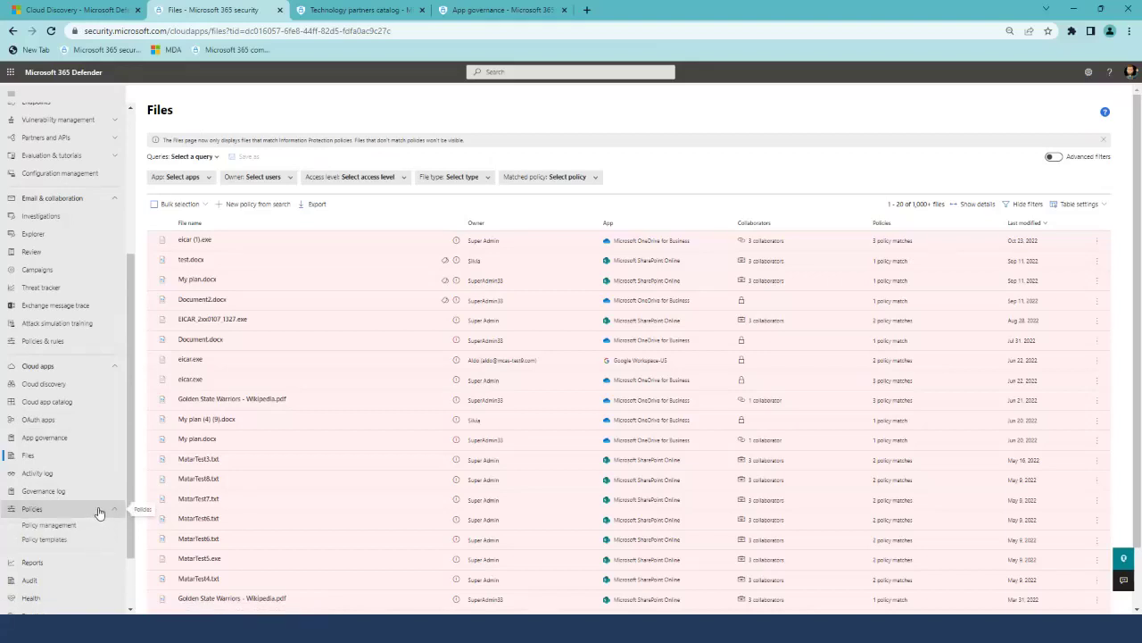
scroll(99, 514, down, 1)
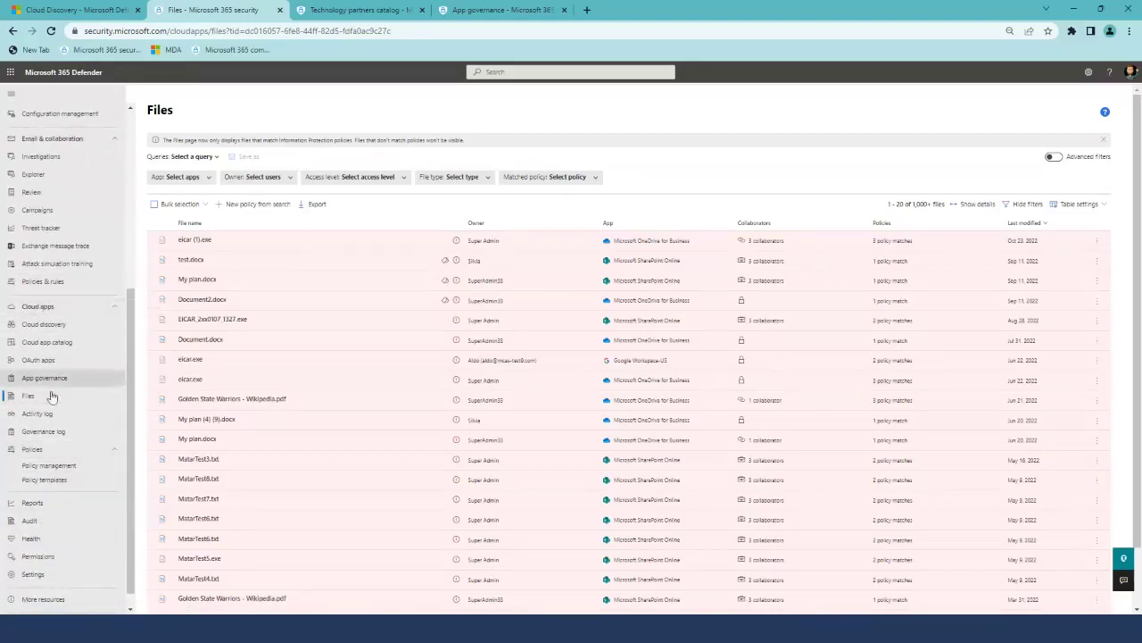
click(61, 467)
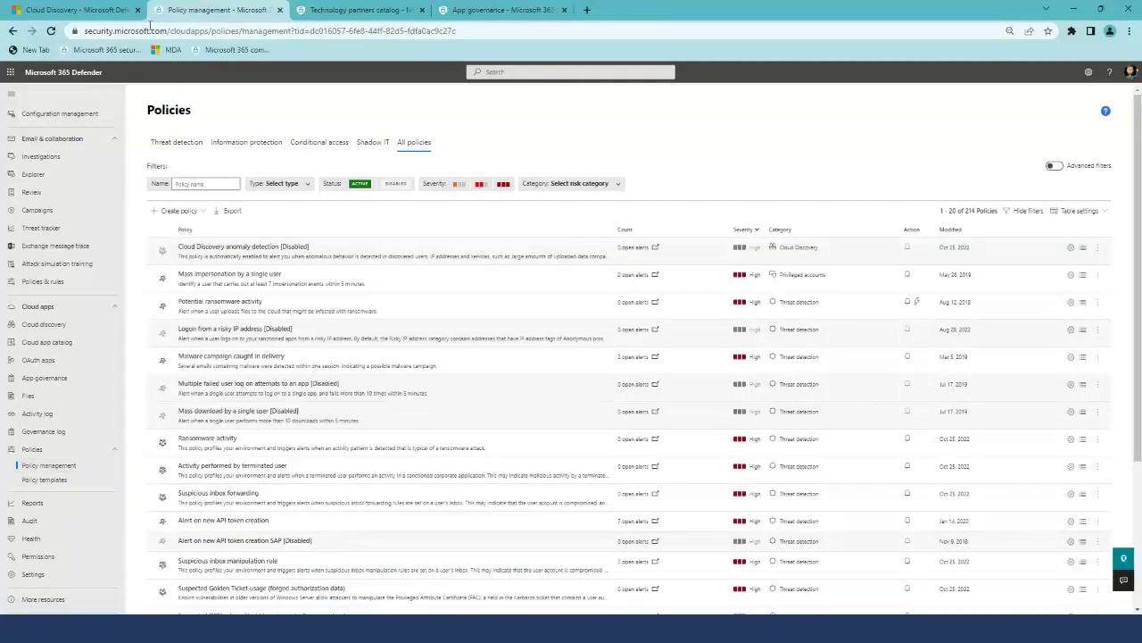
Compare with the standalone Cloud Apps portal tab, then return to the Policies page.
click(114, 18)
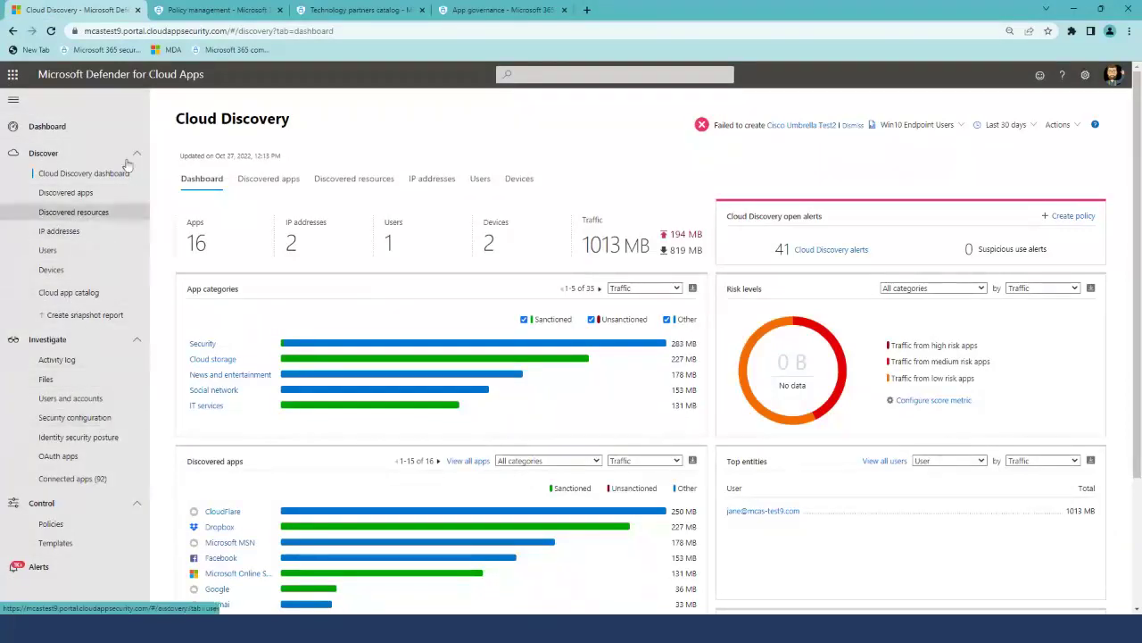
click(202, 15)
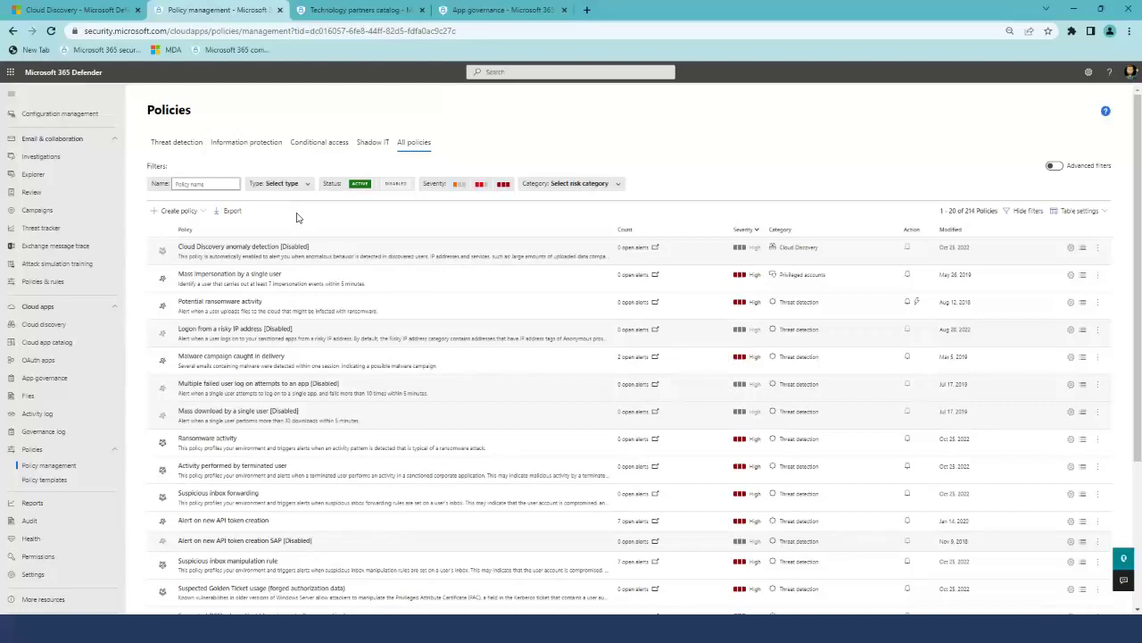
scroll(81, 214, up, 3)
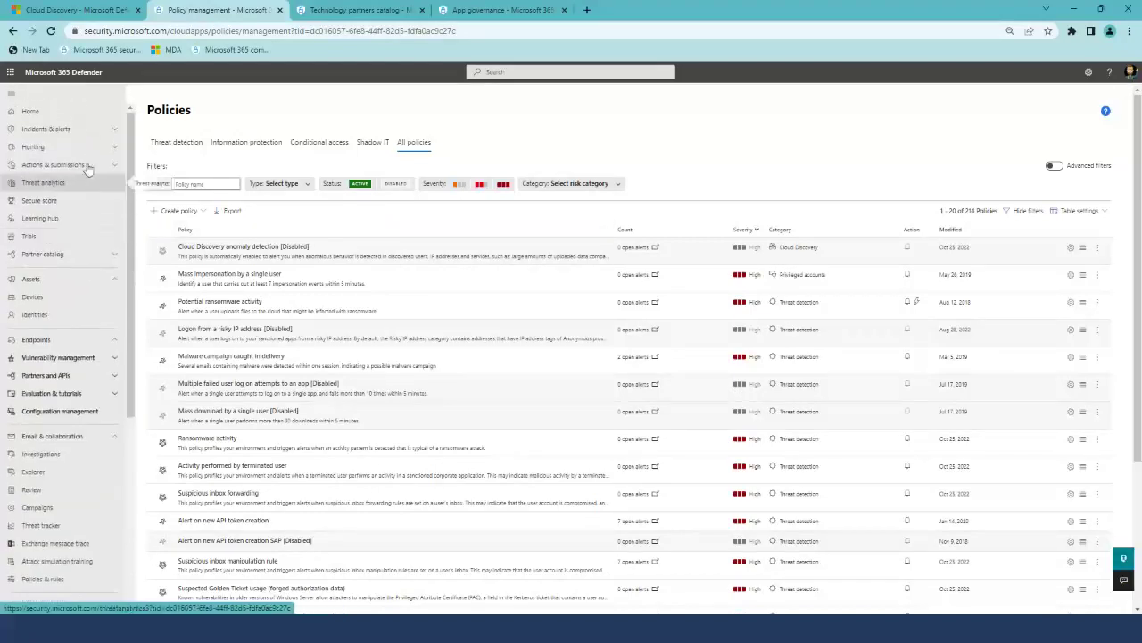
Open Incidents, expand 'Tag risky app with custom tag', and open brute-force logon incident 106411.
click(120, 132)
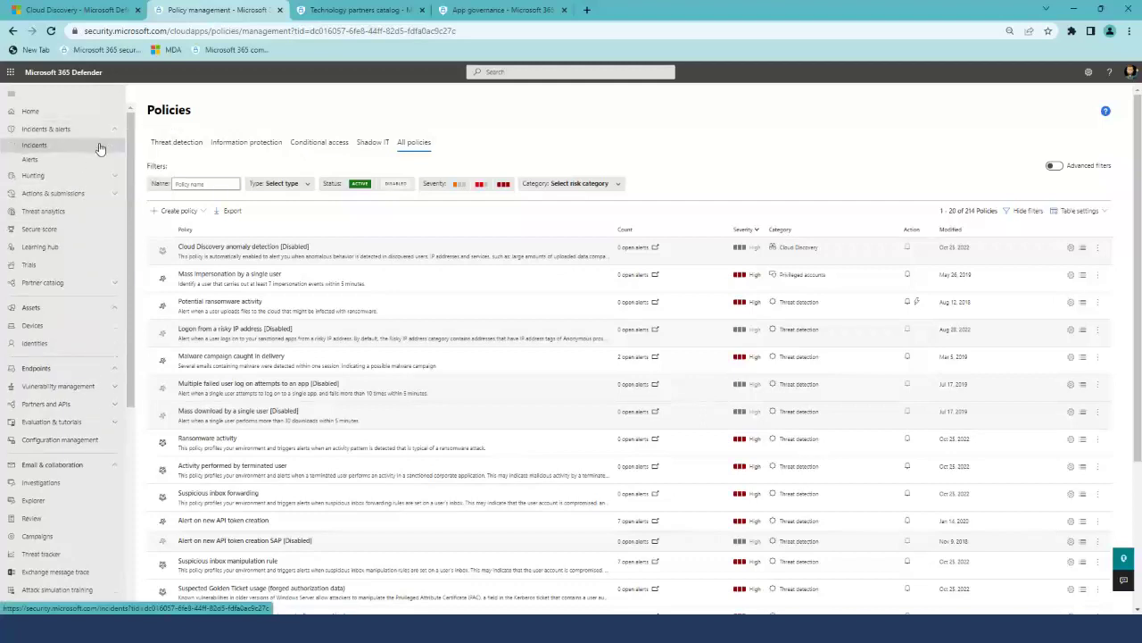
click(55, 150)
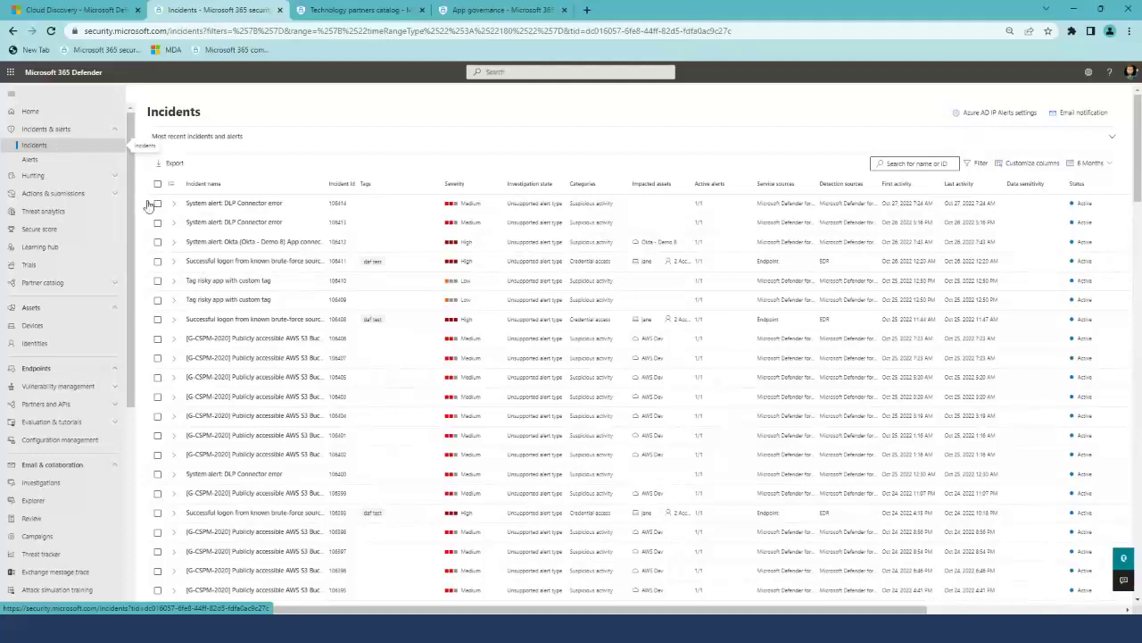
click(173, 281)
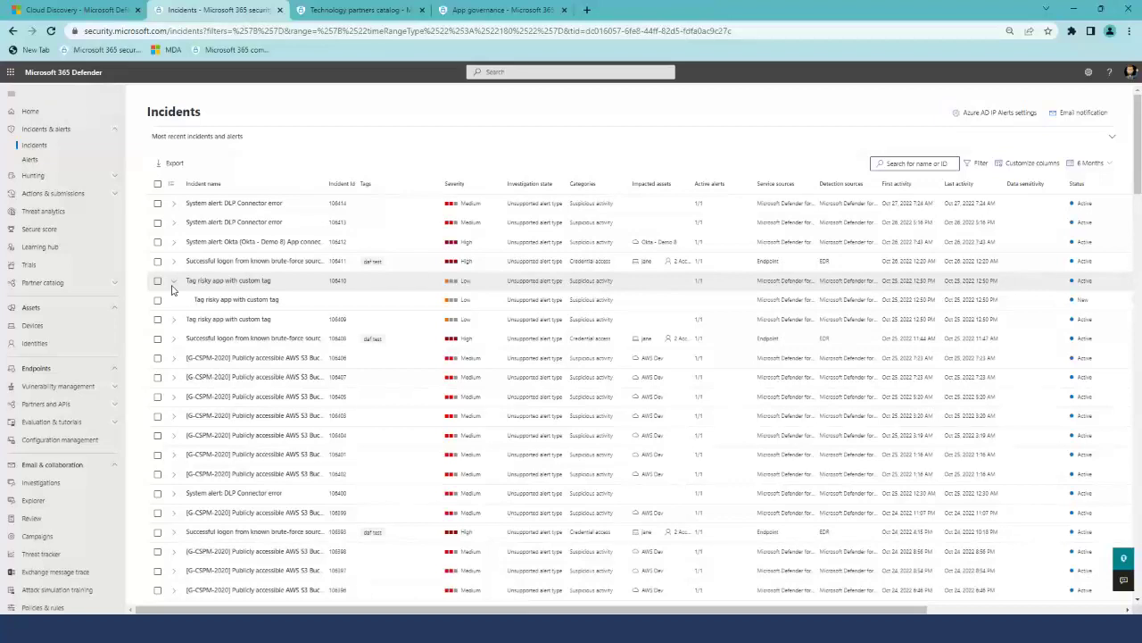
click(211, 268)
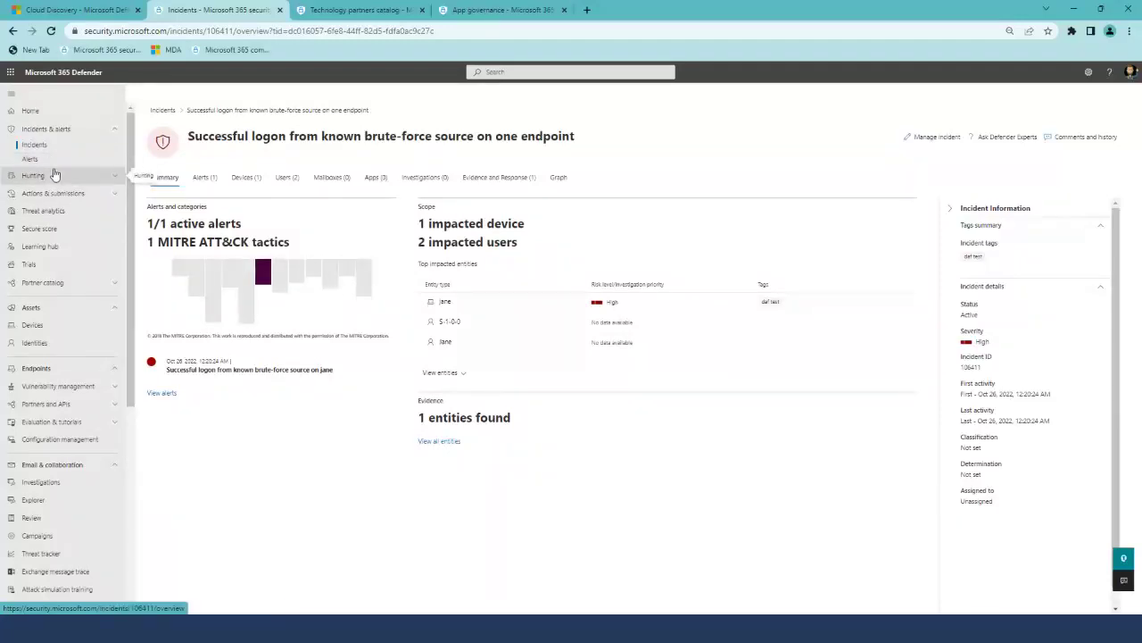
Open Assets > Identities showing 1,000+ users and accounts, then expand the Hunting section.
click(96, 341)
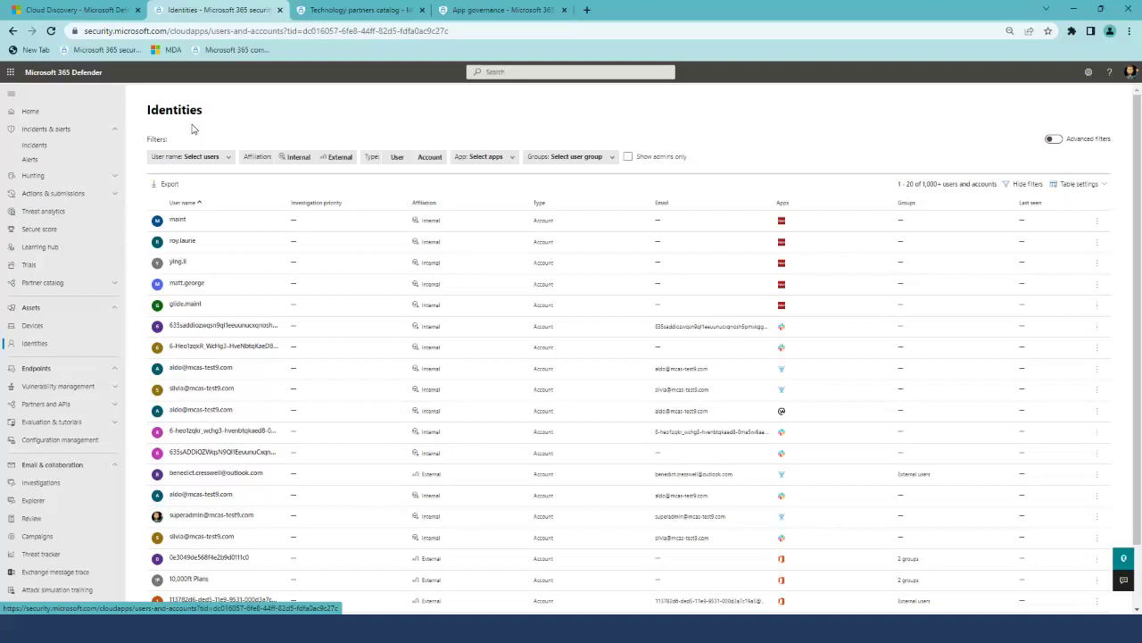
click(100, 176)
Run the CloudAppEvents Advanced Hunting query, returning 25 mostly OneLogin API_SHOW_ACTION events.
click(78, 192)
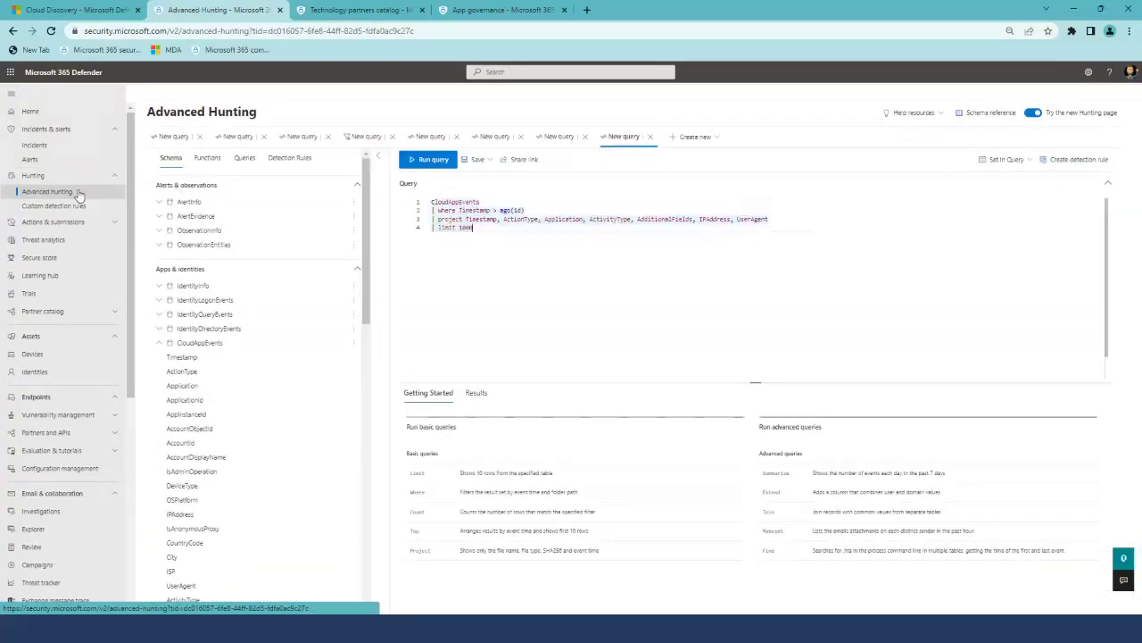
scroll(230, 336, down, 1)
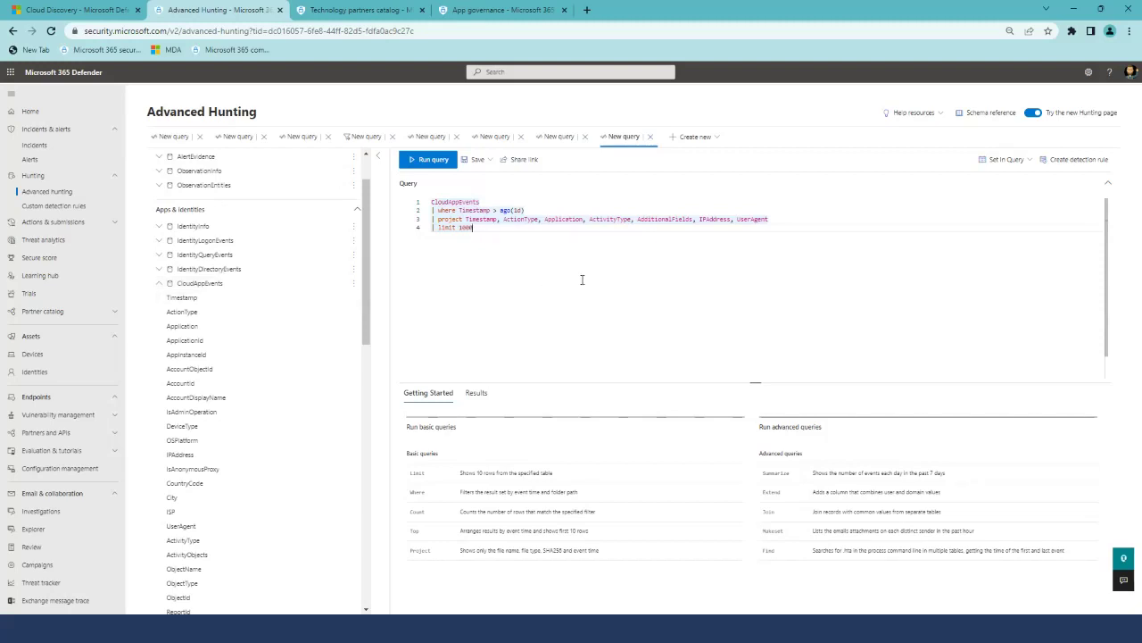
click(430, 160)
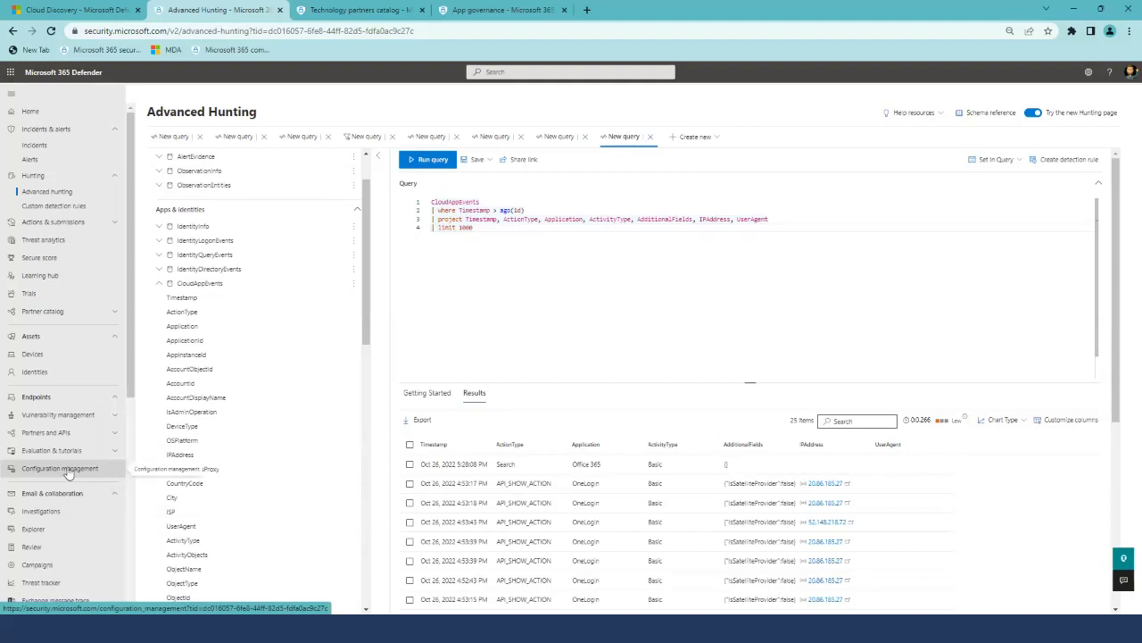
scroll(69, 473, down, 6)
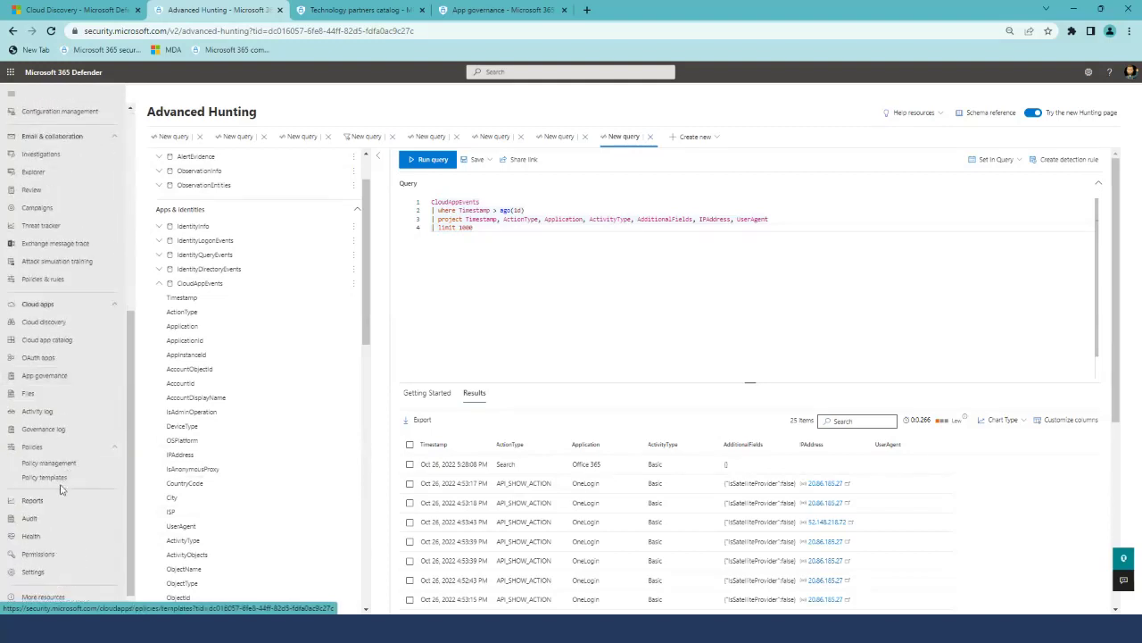
Open Settings > Cloud apps > App Connectors, listing the 23 connected apps.
click(55, 564)
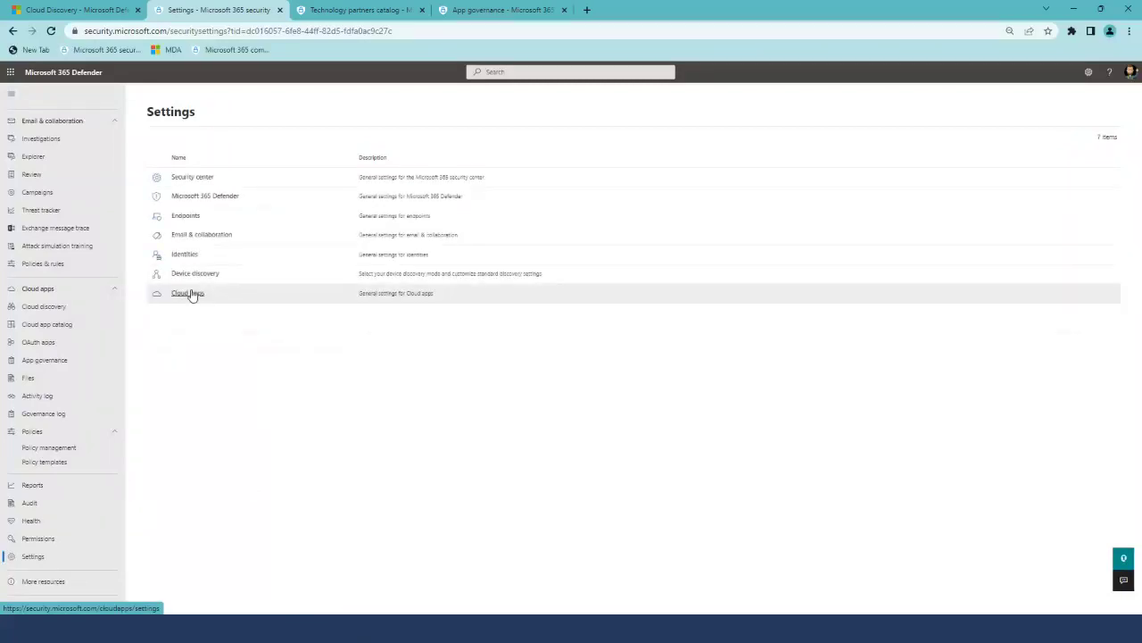
click(190, 294)
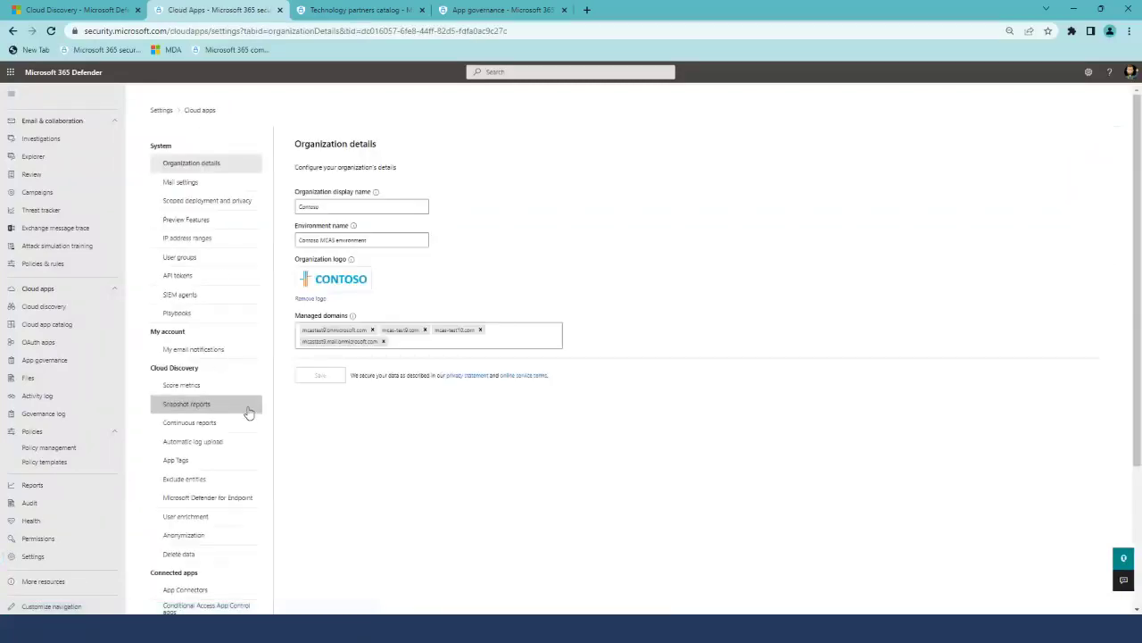
scroll(249, 412, down, 3)
click(204, 392)
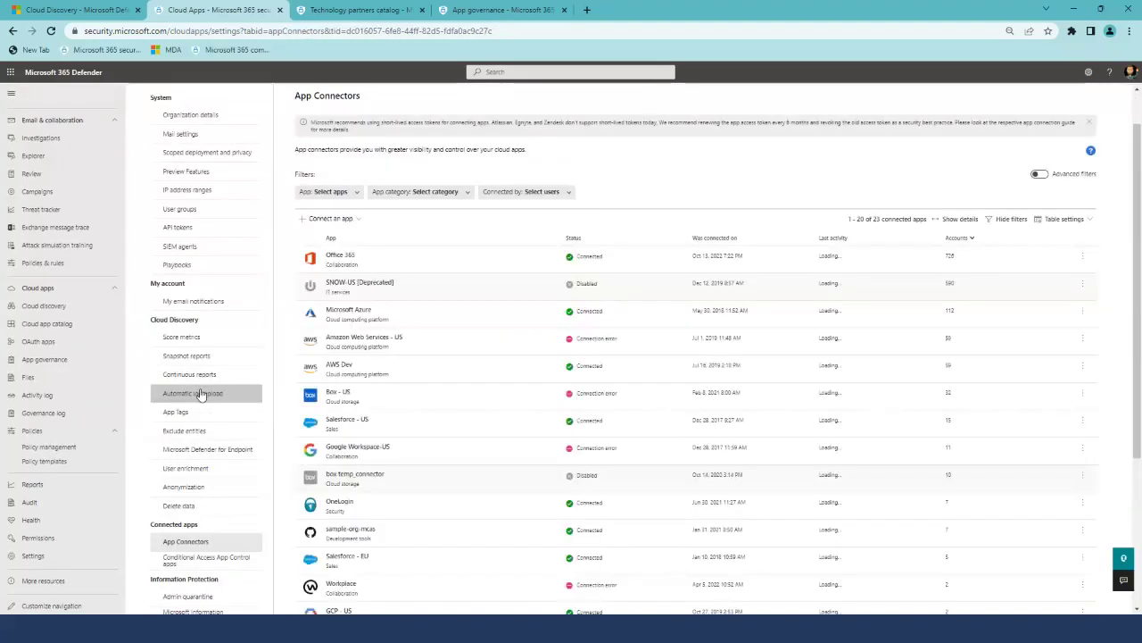
Start connecting a Box instance, then cancel the wizard without adding it.
click(342, 219)
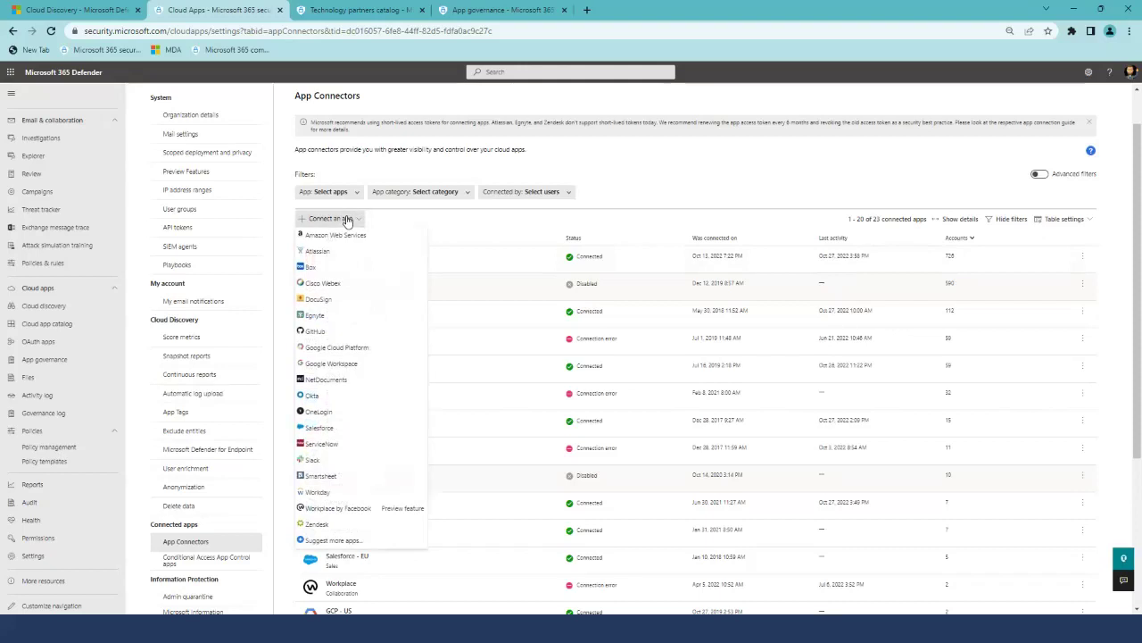
click(327, 268)
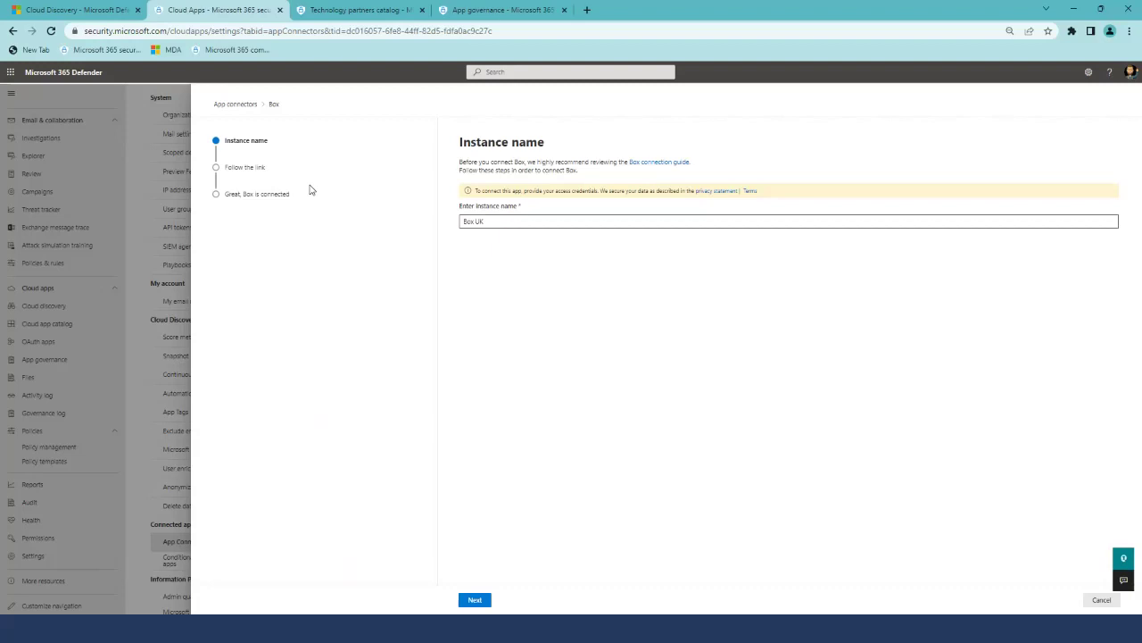
click(1100, 600)
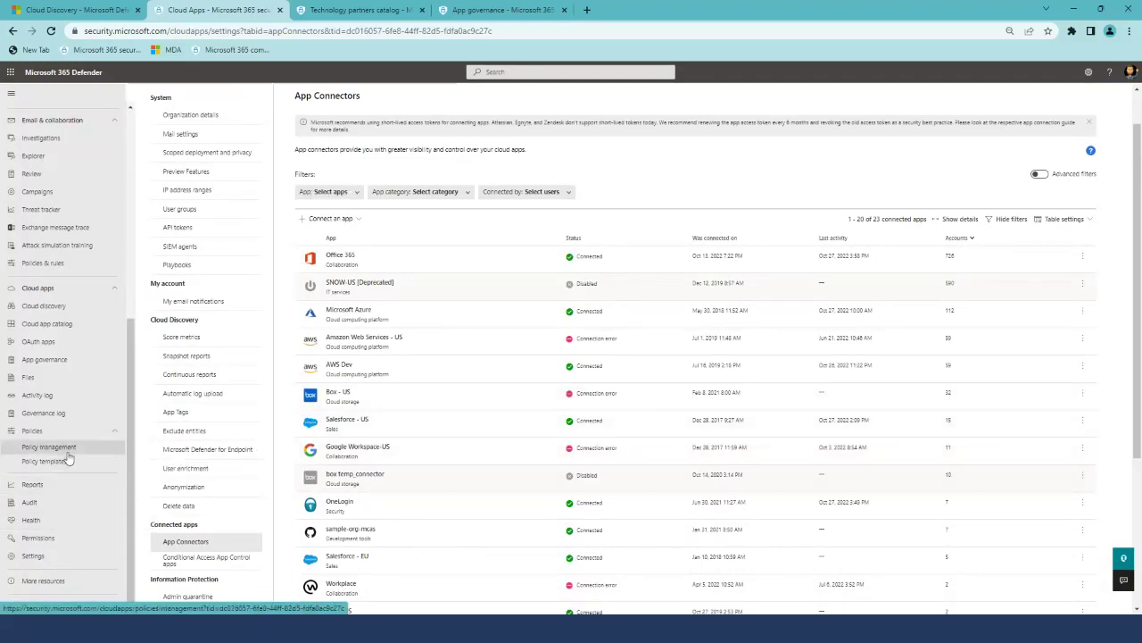
Open Permissions and choose Cloud Apps Roles, listing 46 admin users with their roles and scopes.
click(57, 545)
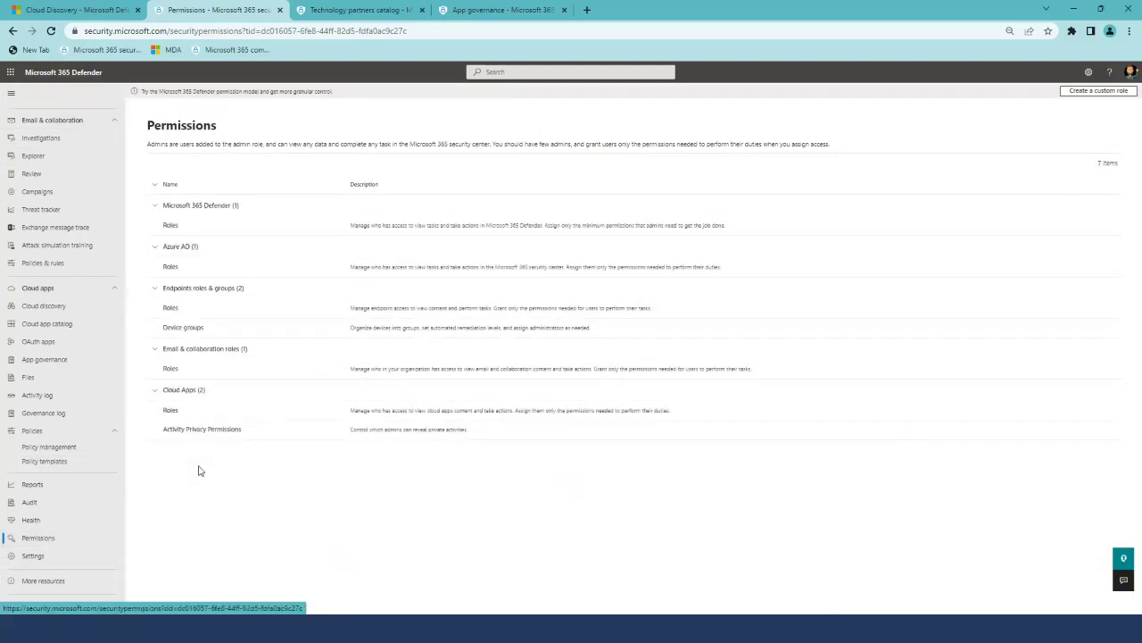
click(170, 411)
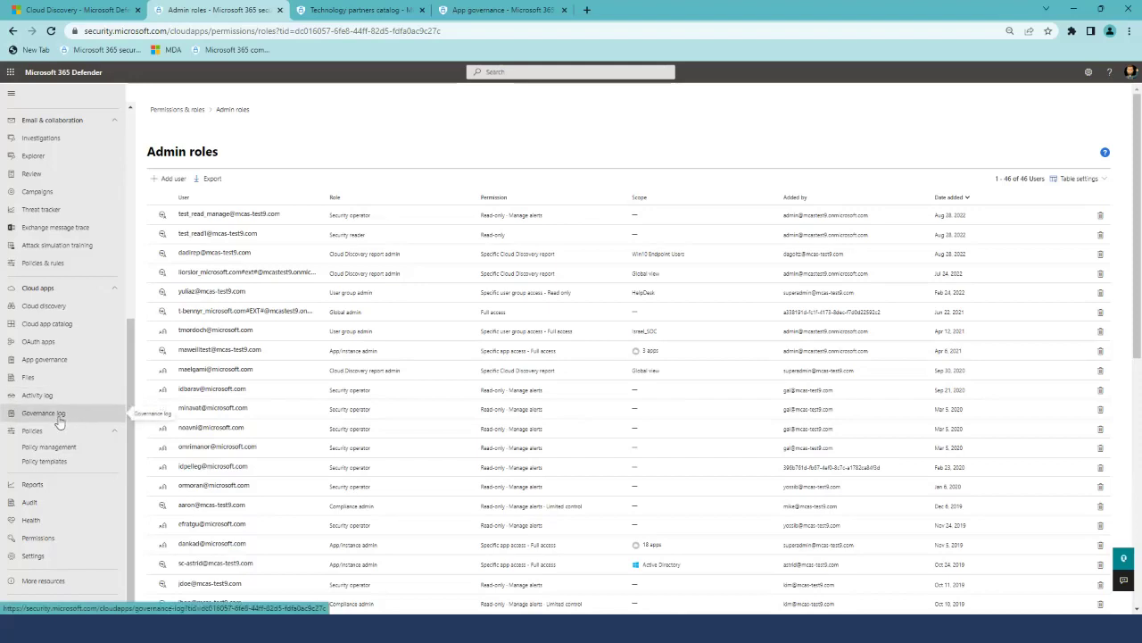
Open App governance, showing 64 apps found, 17 overprivileged and 6 unresolved incidents.
click(57, 364)
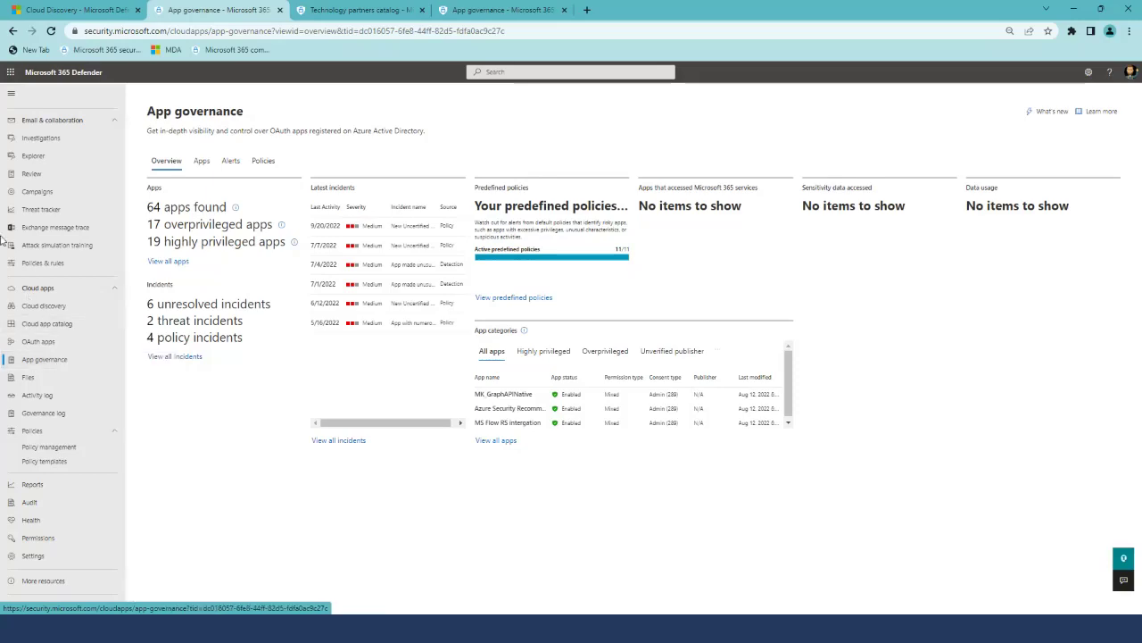
From the classic portal's Dashboard, follow the 'is moving' banner to the Microsoft 365 Defender Home page.
click(67, 12)
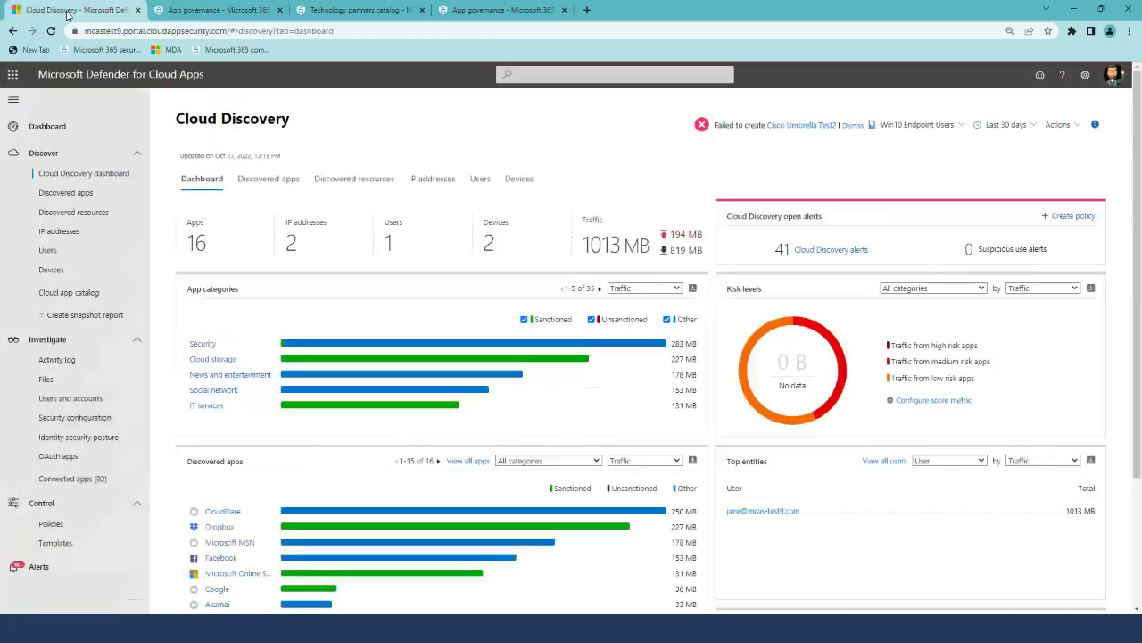
click(74, 128)
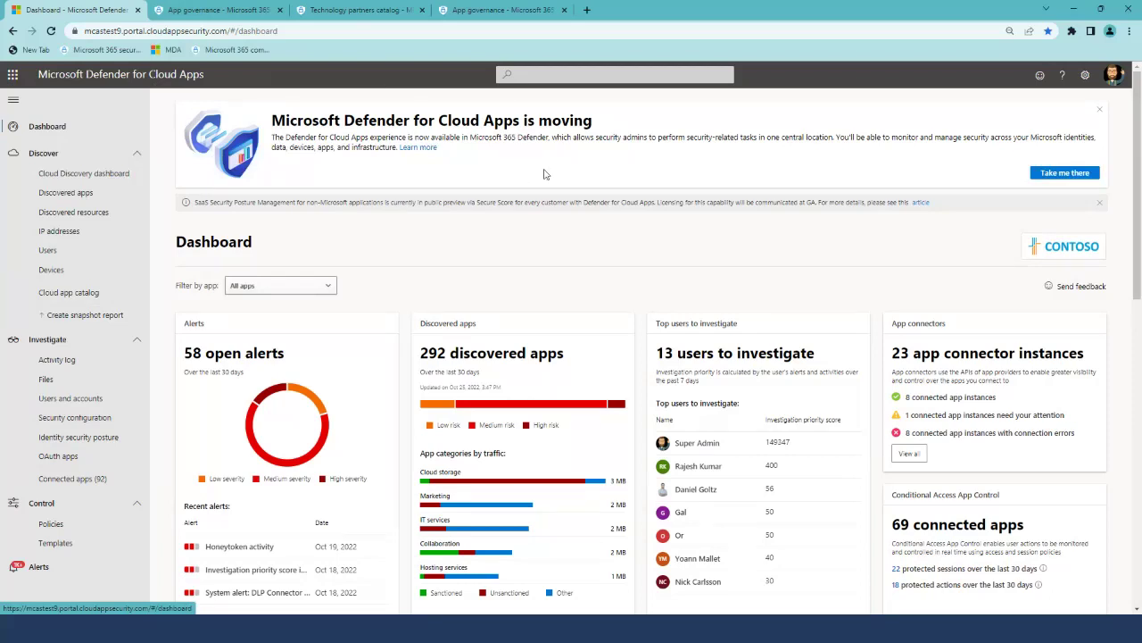
click(1069, 176)
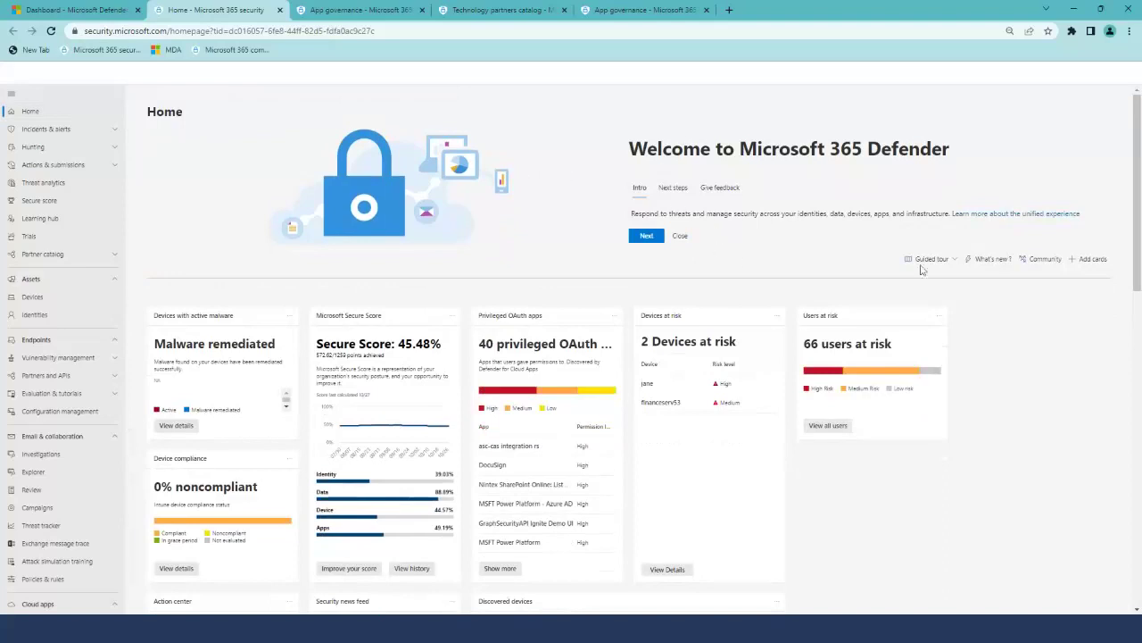
Start the Cloud apps guided tour and advance past identities, cloud apps and permissions to step 5.
click(937, 259)
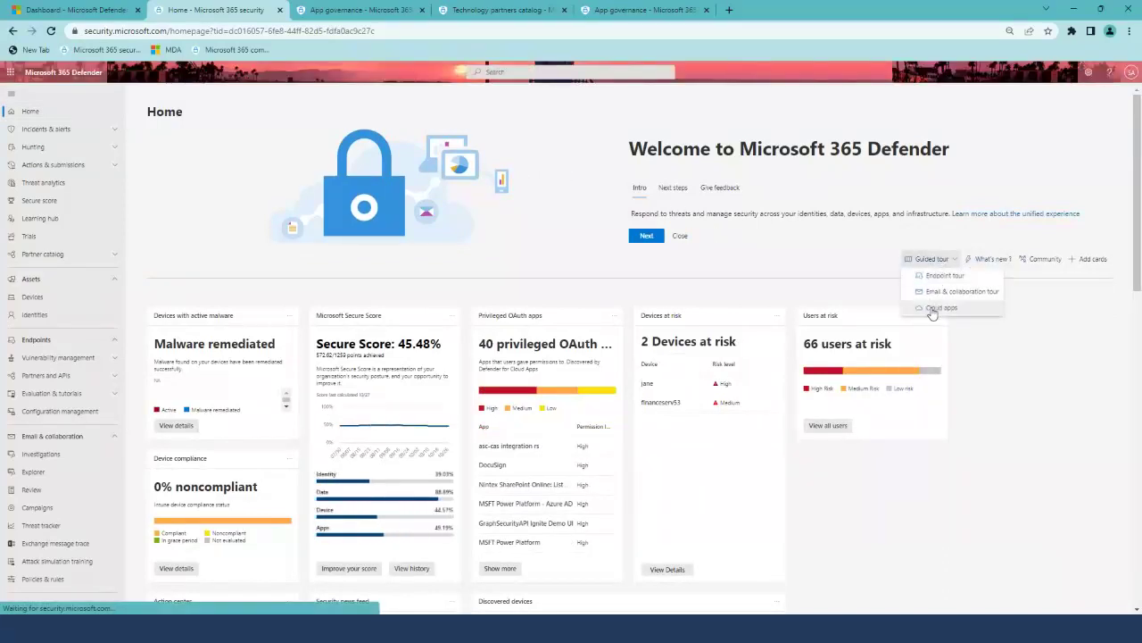
click(932, 307)
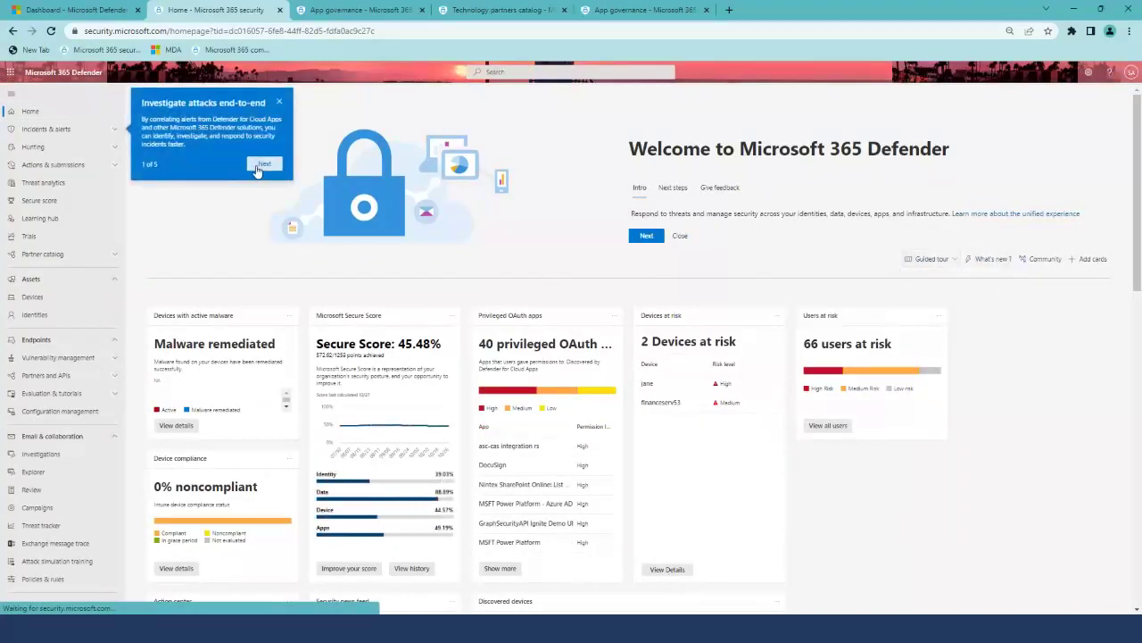
click(263, 165)
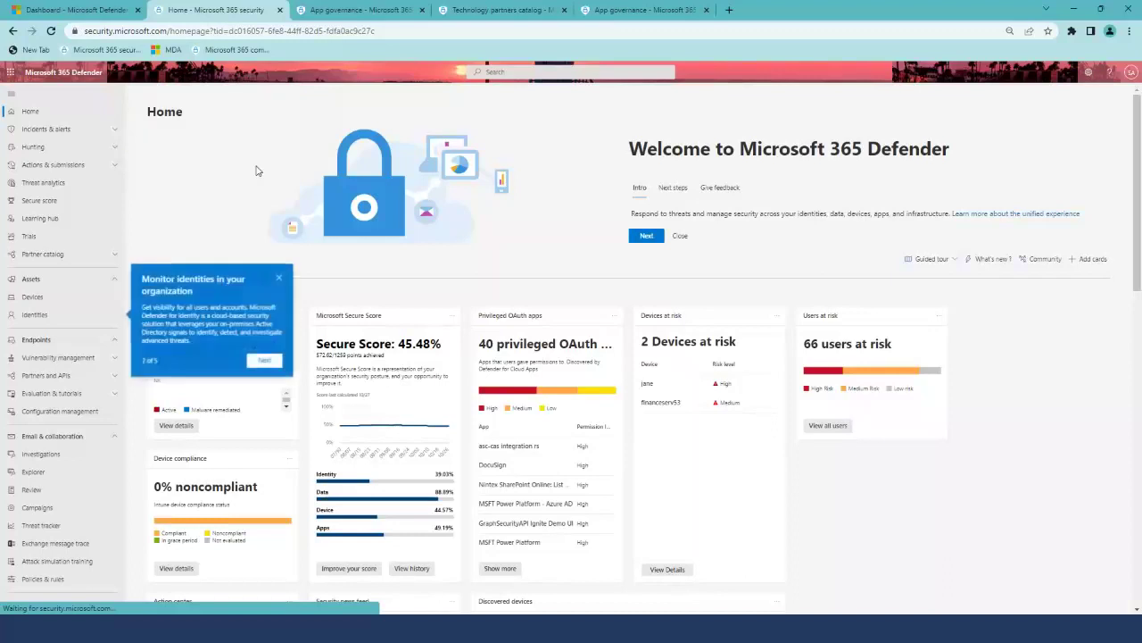
click(266, 359)
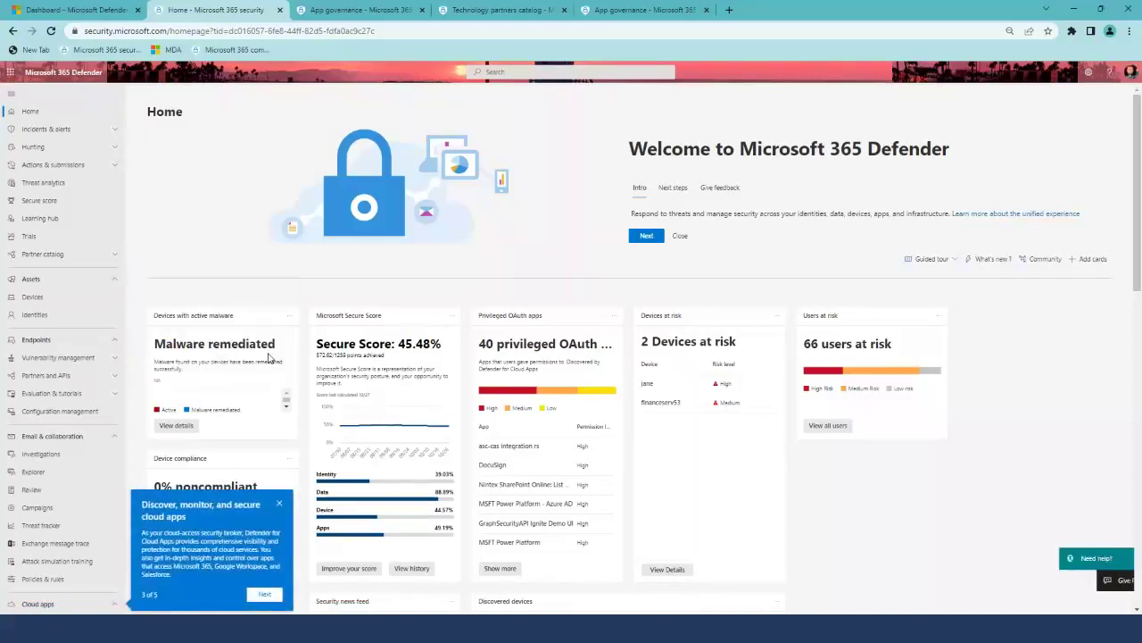
click(278, 594)
click(264, 555)
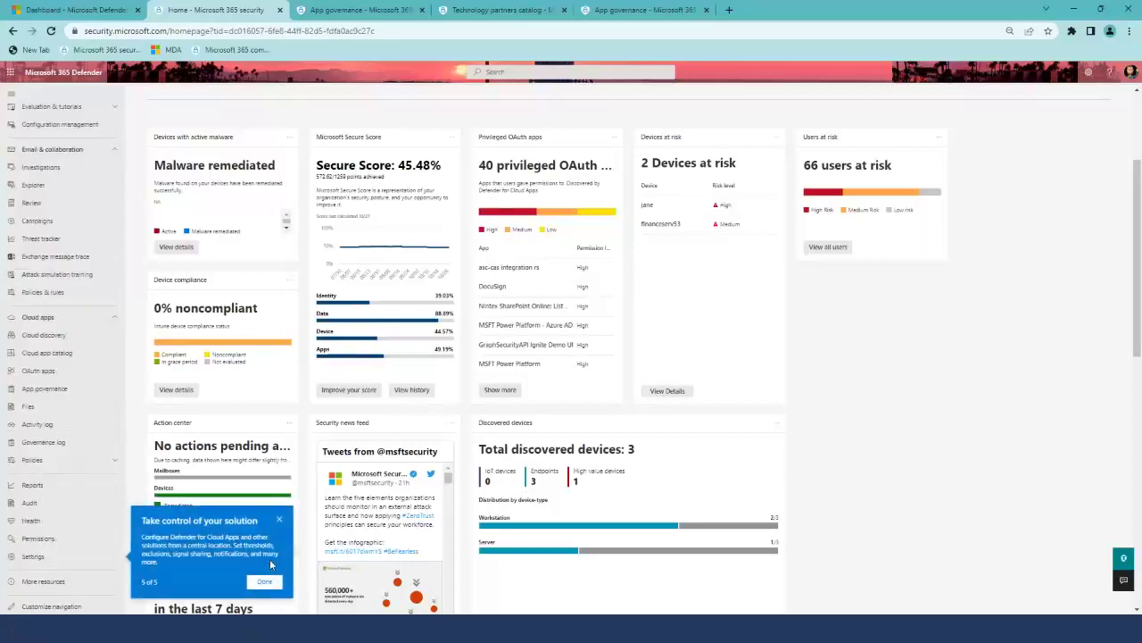